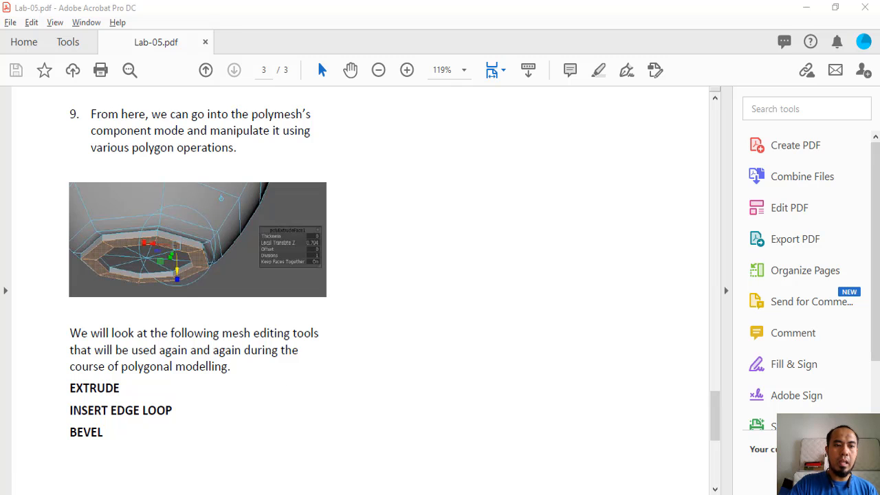
Step: Switch to the vase scene in Maya, show the Outliner and inspect the profile curve1 and the revolved vase surface
left_click(201, 454)
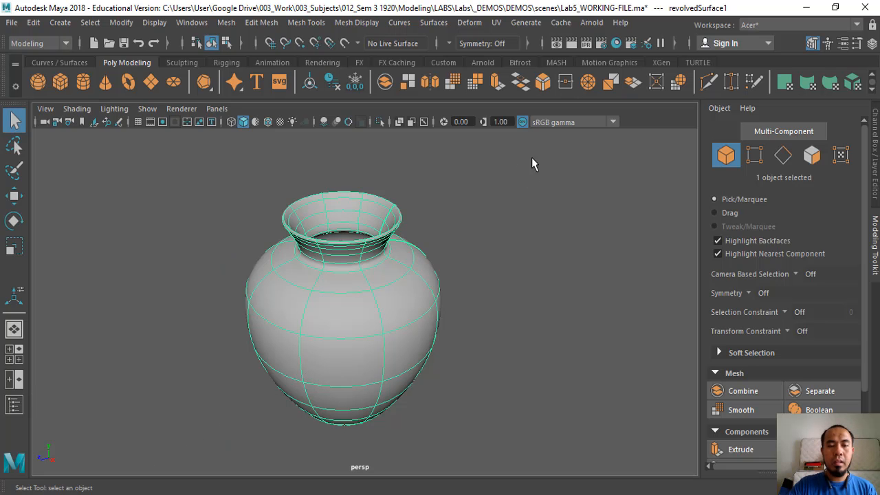
left_click_drag(457, 321, 459, 290, "alt")
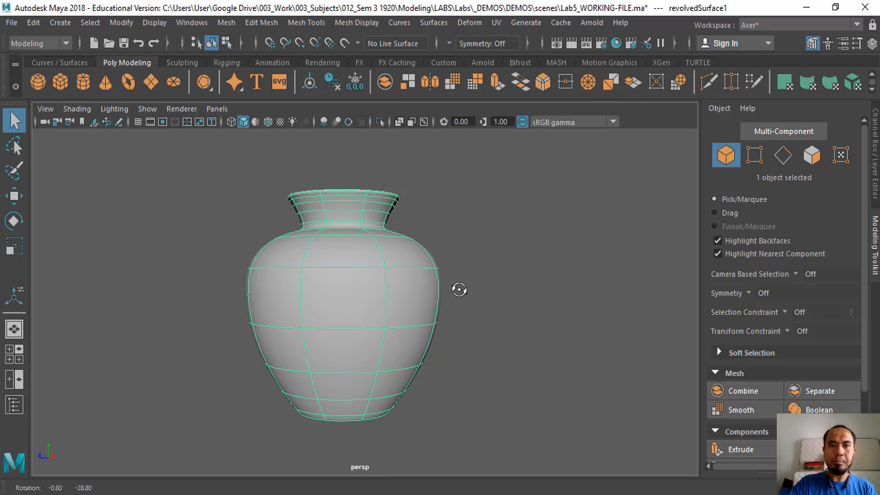
left_click(14, 405)
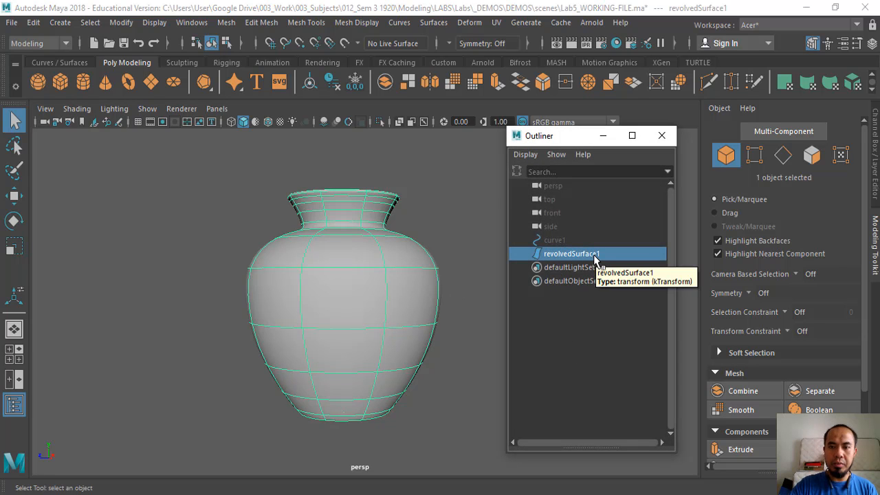
left_click(579, 241)
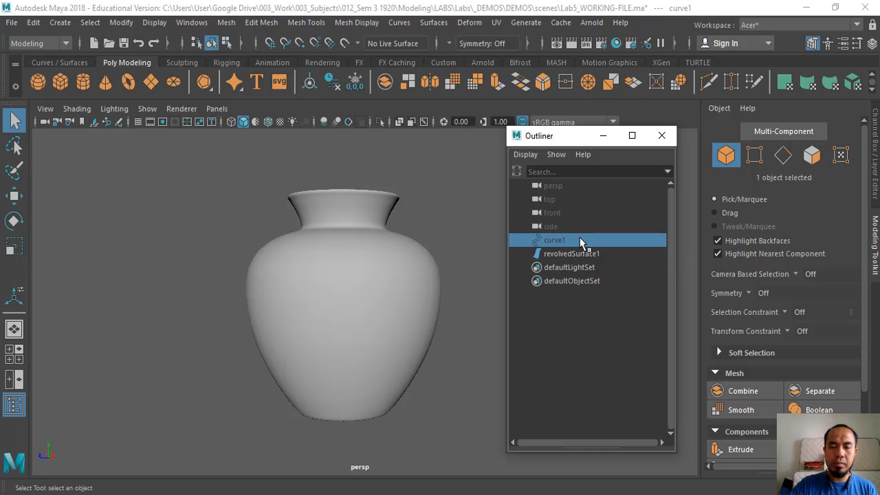
left_click(343, 305)
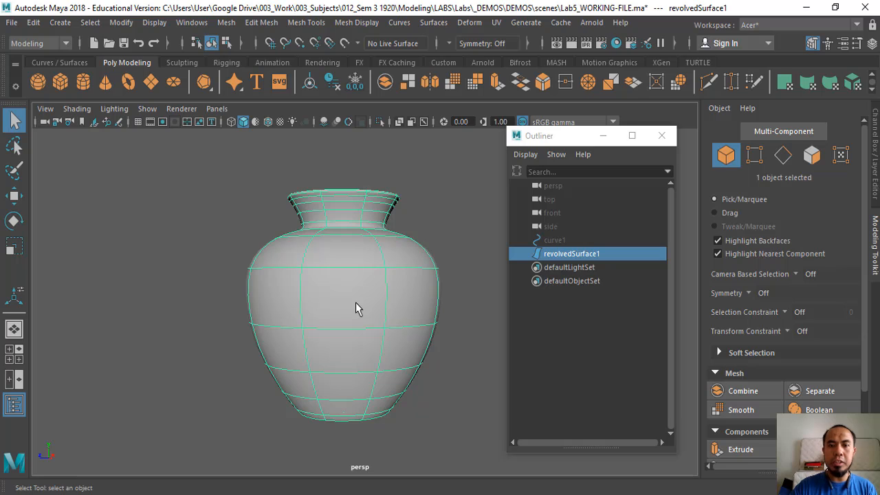
right_click_drag(345, 226, 344, 150)
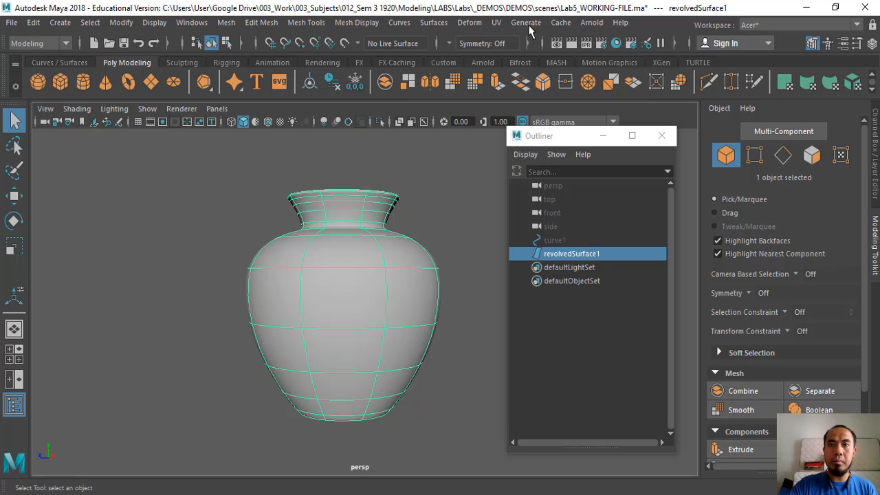
left_click(434, 23)
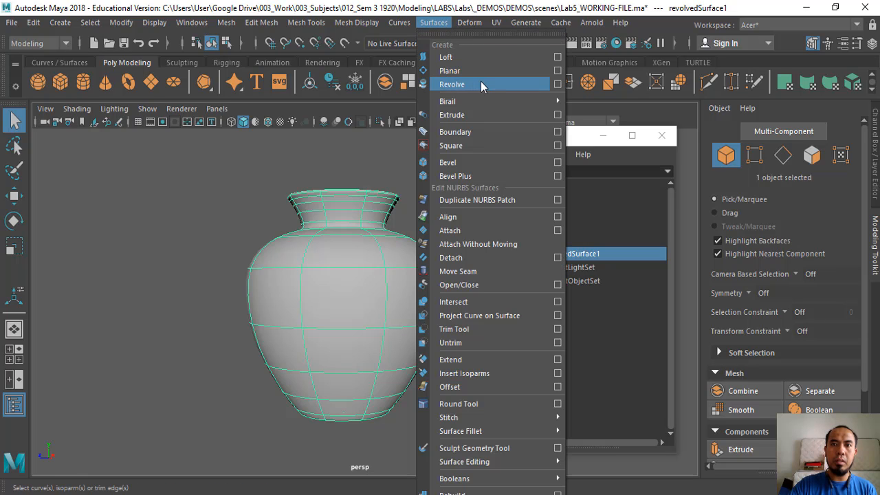
left_click(349, 302)
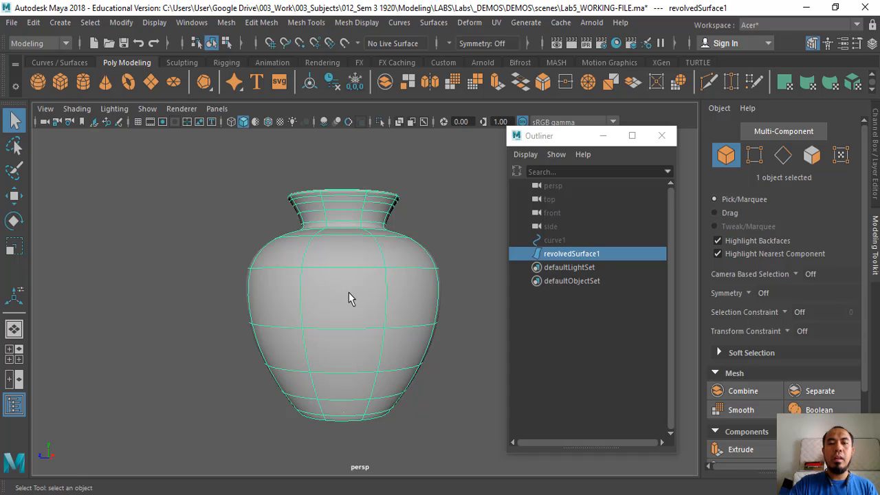
middle_click_drag(344, 304, 257, 304, "alt")
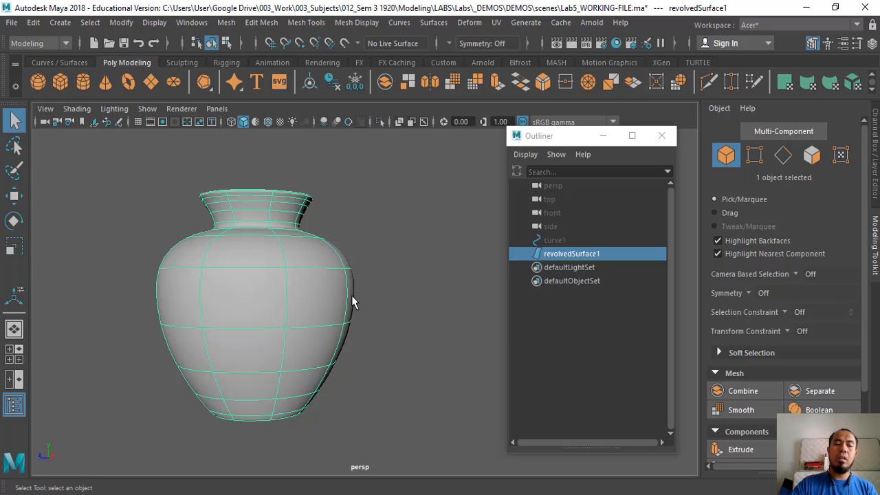
left_click_drag(303, 274, 326, 294, "alt")
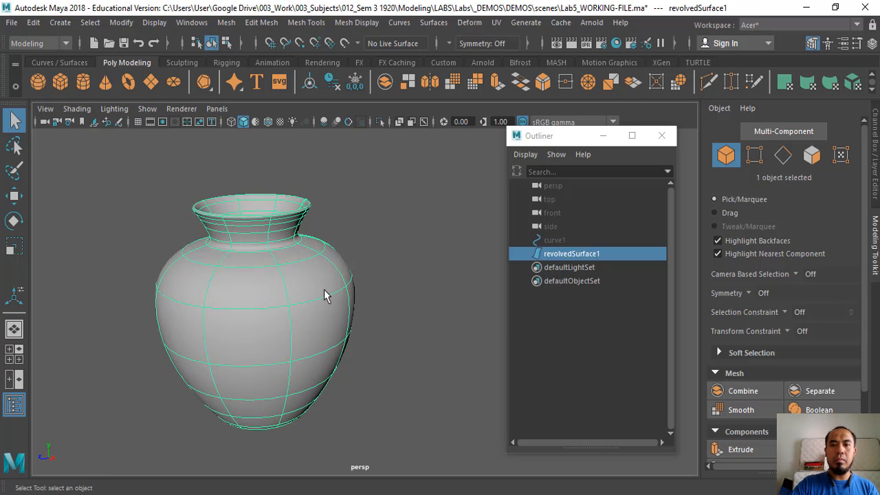
Step: Unhide the profile curve1 on the vase and select it
left_click(576, 239)
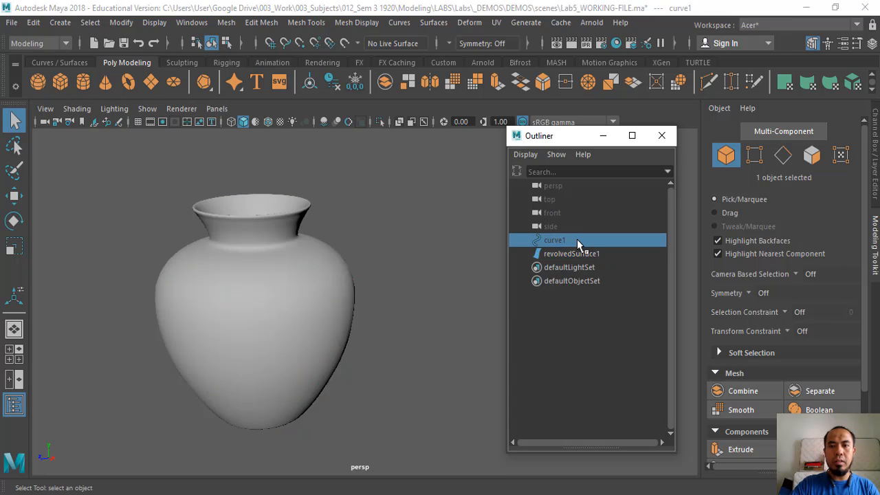
left_click_drag(392, 300, 242, 296, "alt")
middle_click_drag(334, 287, 306, 284, "alt")
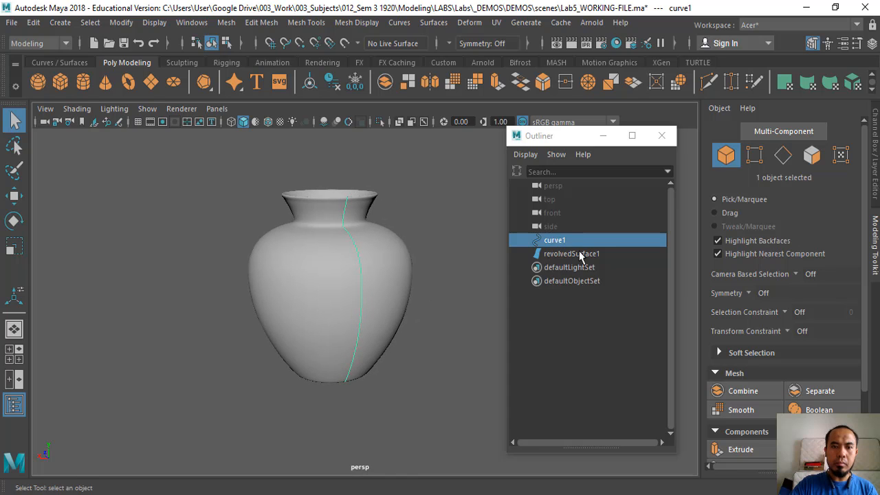
left_click(332, 279)
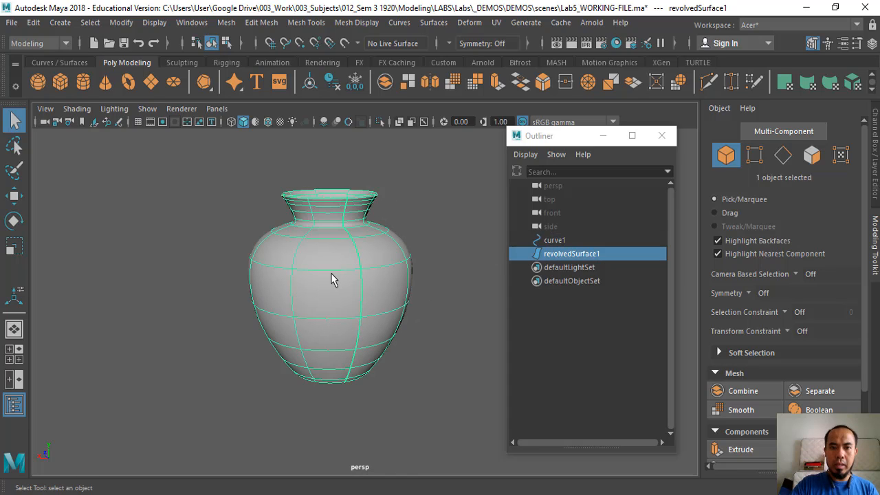
left_click(594, 240)
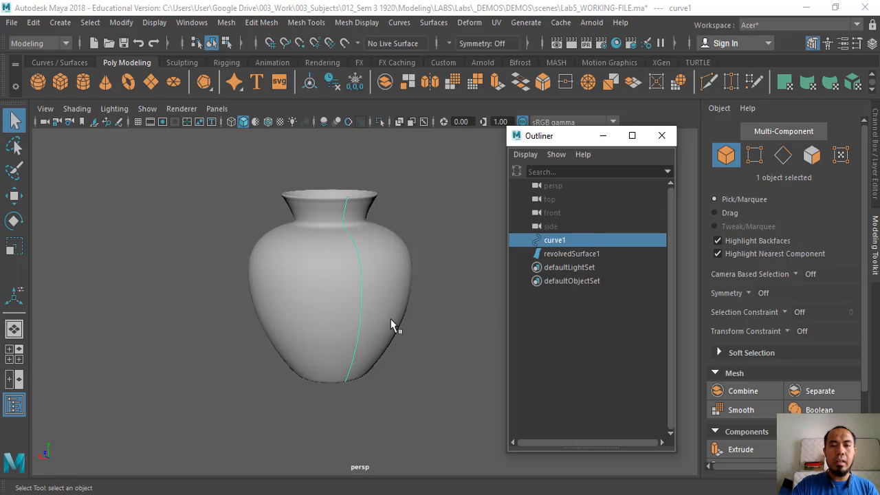
Step: Try moving curve1 about -6.5 cm along Z to test its construction-history link to the vase, and undo the move
key("w")
left_click_drag(319, 323, 369, 334, "alt")
left_click_drag(203, 384, 230, 389)
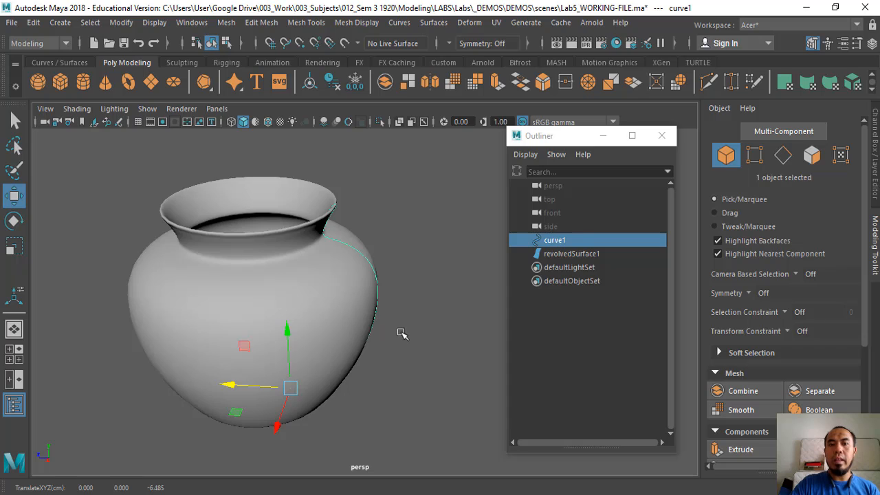
scroll(402, 330, "down", 2)
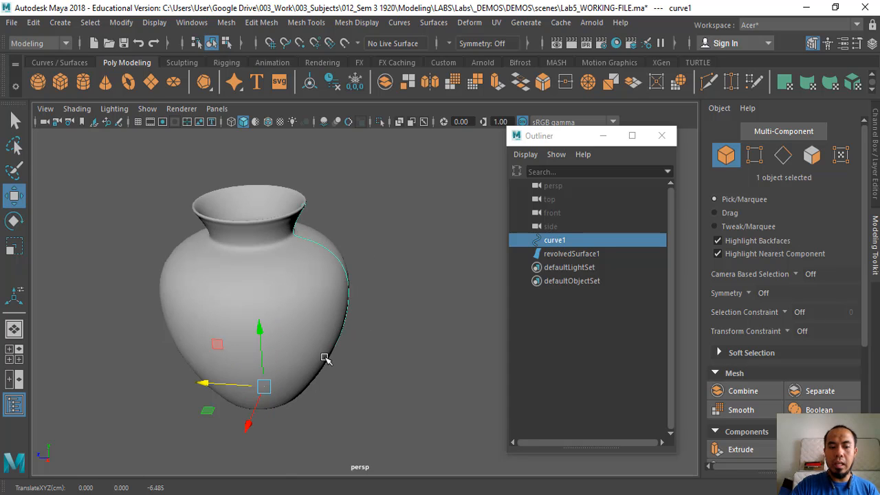
left_click_drag(325, 331, 324, 329, "alt")
key("q")
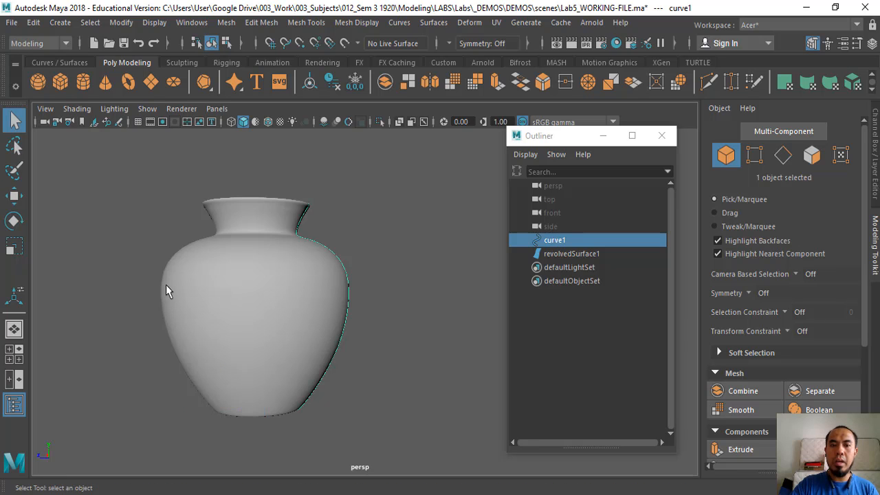
Step: Delete the construction history of the revolved vase surface
left_click(268, 277)
left_click(38, 22)
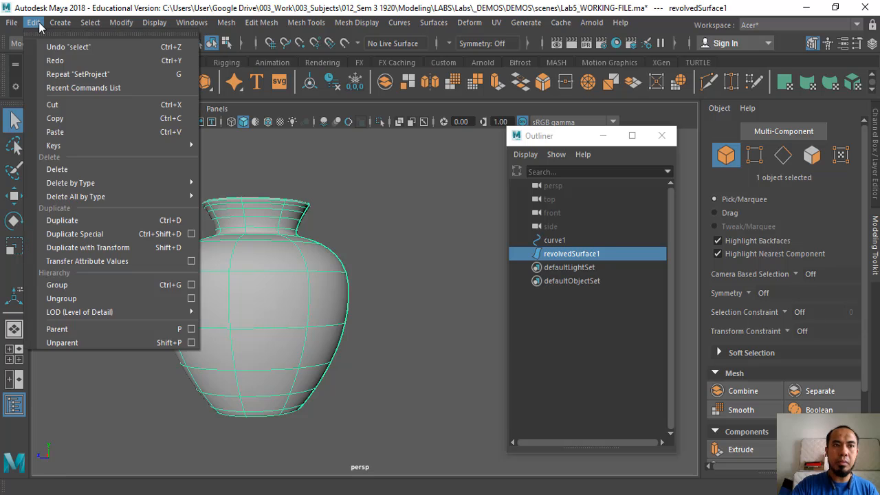
mouse_move(96, 183)
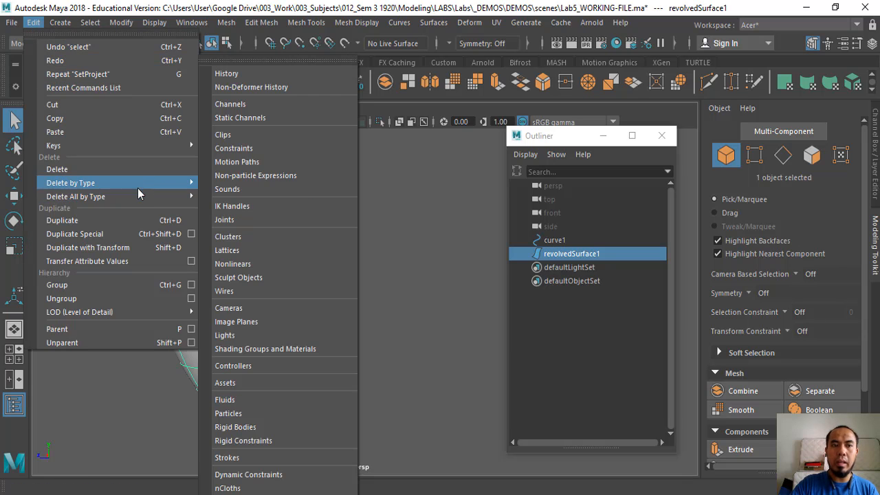
mouse_move(145, 186)
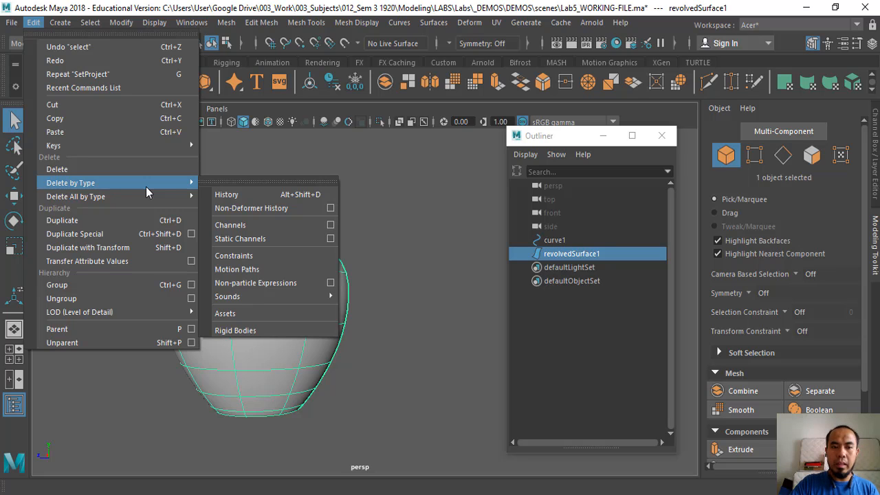
left_click(245, 194)
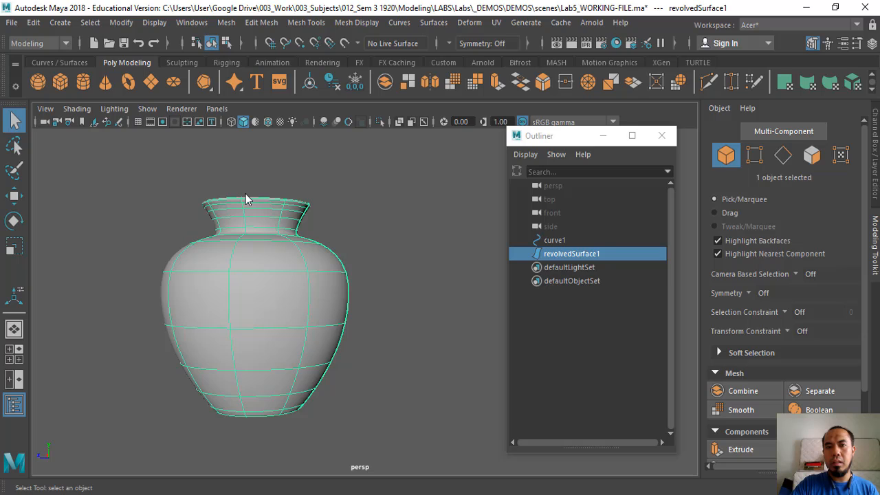
Step: Try moving curve1 about -16.6 cm along Z away from the history-free vase, and undo the move
left_click(446, 253)
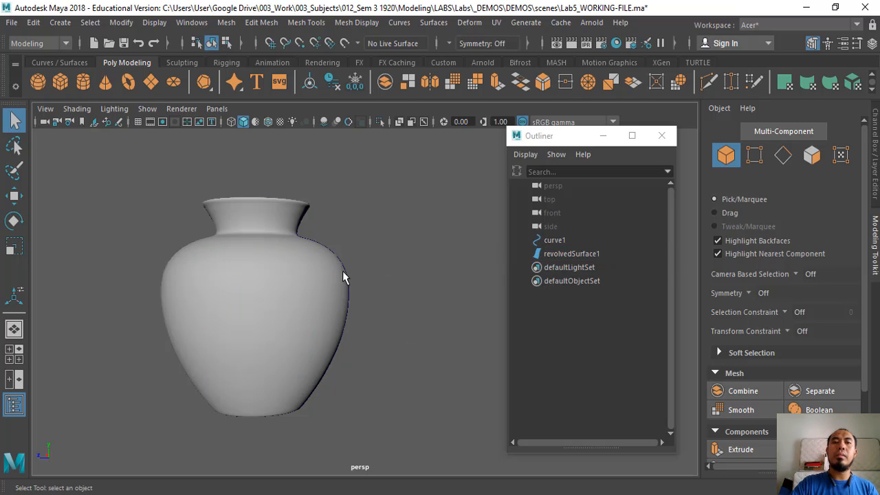
left_click_drag(337, 290, 334, 295, "alt")
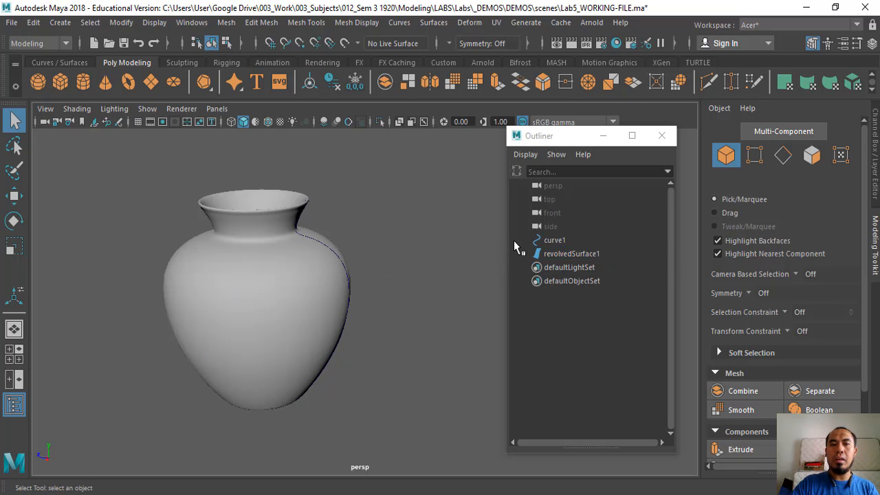
left_click(586, 237)
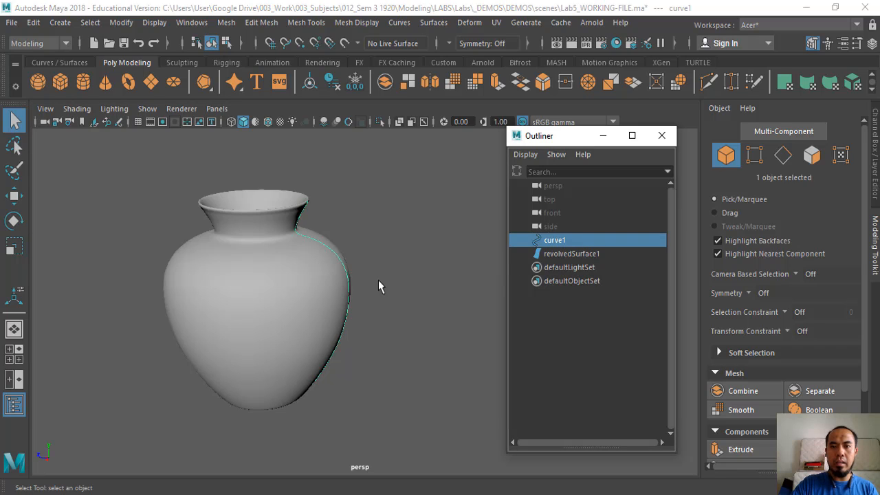
key("w")
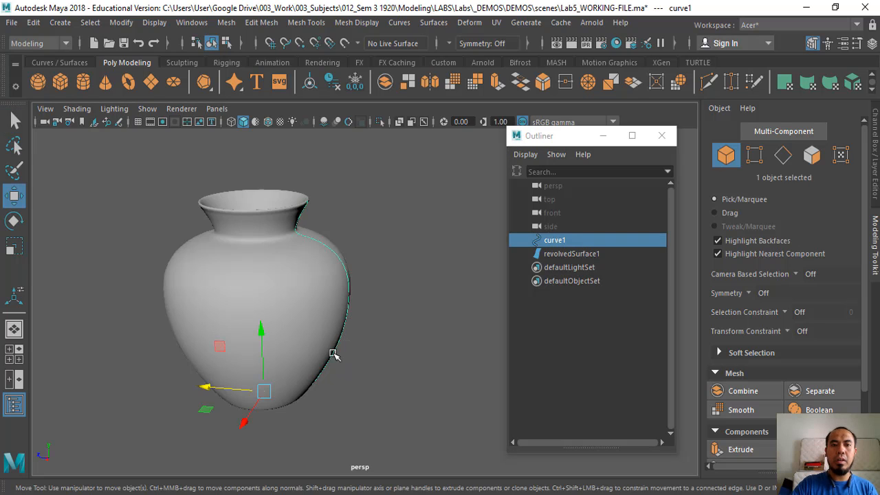
left_click_drag(206, 389, 277, 387)
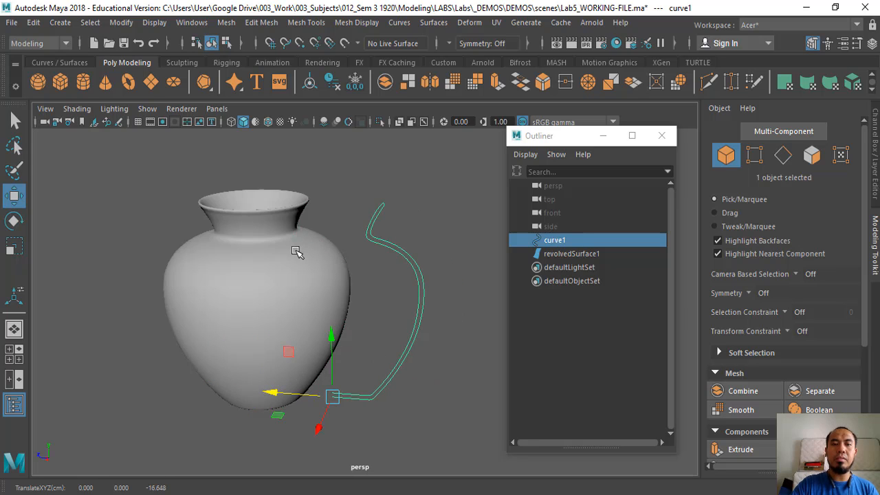
key("ctrl+z")
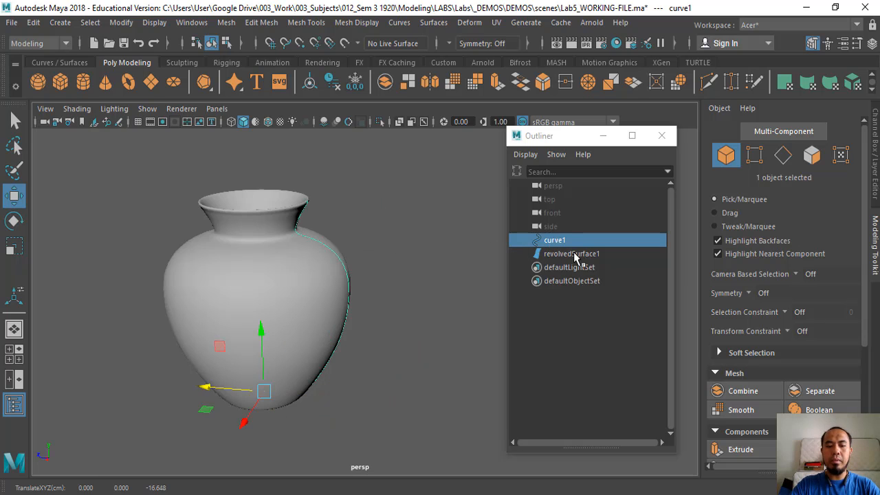
Step: Hide curve1 and select the revolved vase surface
key("h")
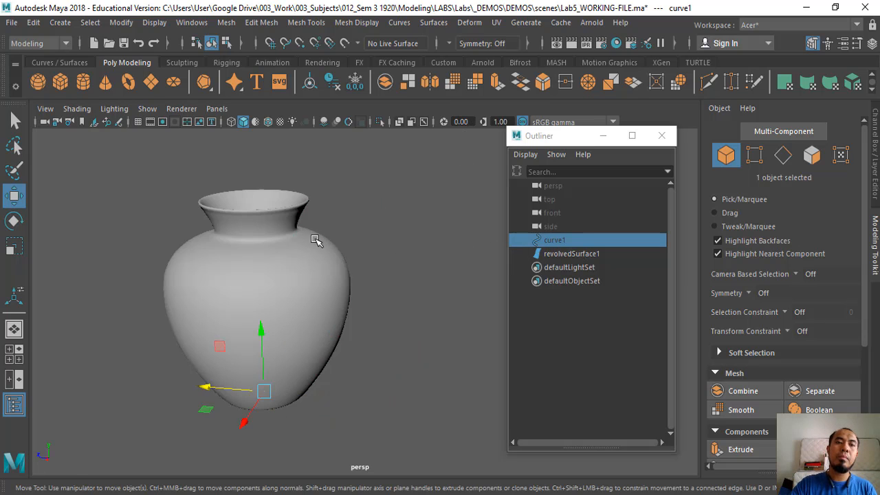
left_click(282, 255)
key("q")
left_click_drag(349, 253, 343, 264, "alt")
middle_click_drag(310, 271, 343, 259, "alt")
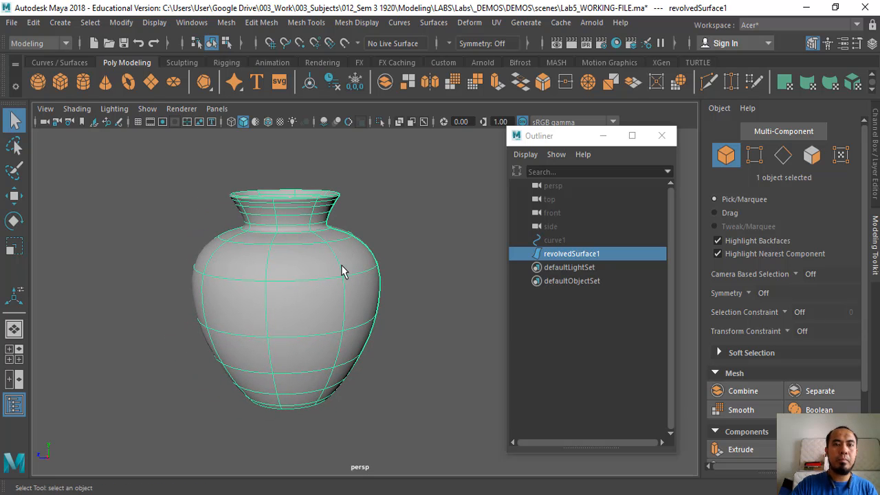
Step: Reset the NURBS to Polygons conversion options for the vase and set the tessellation method to Control points
left_click(121, 23)
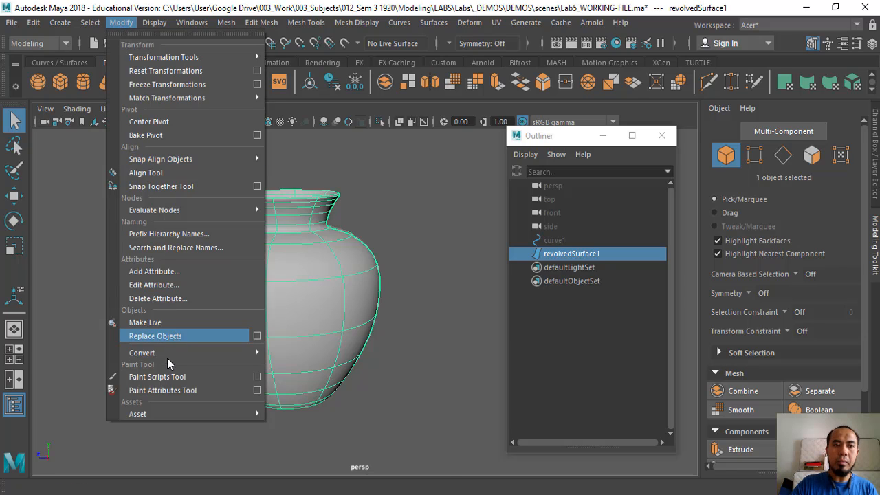
mouse_move(171, 356)
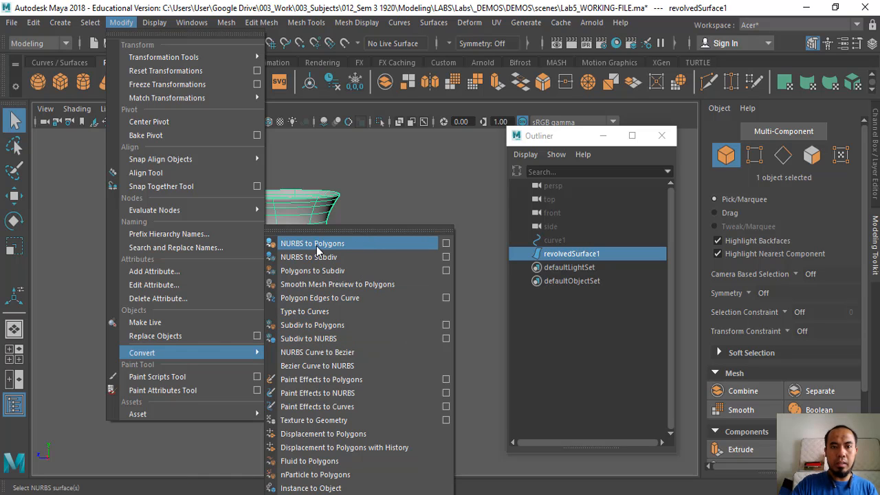
left_click(446, 244)
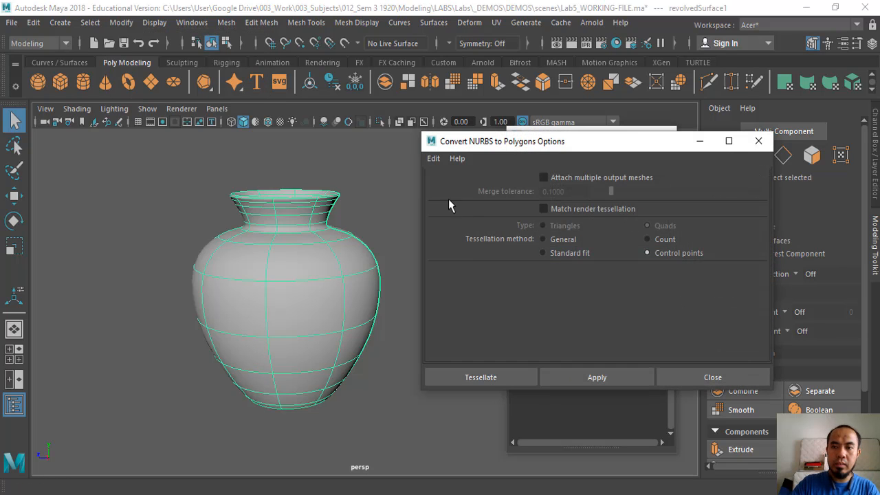
left_click(433, 159)
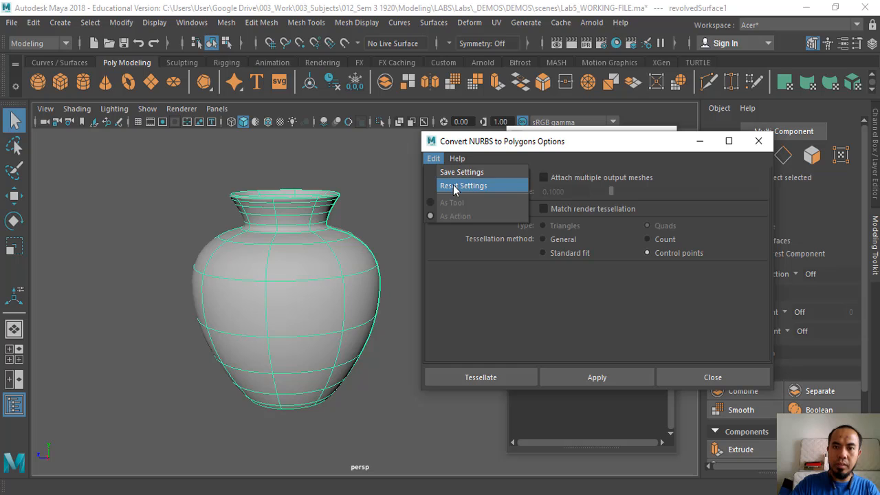
left_click(454, 185)
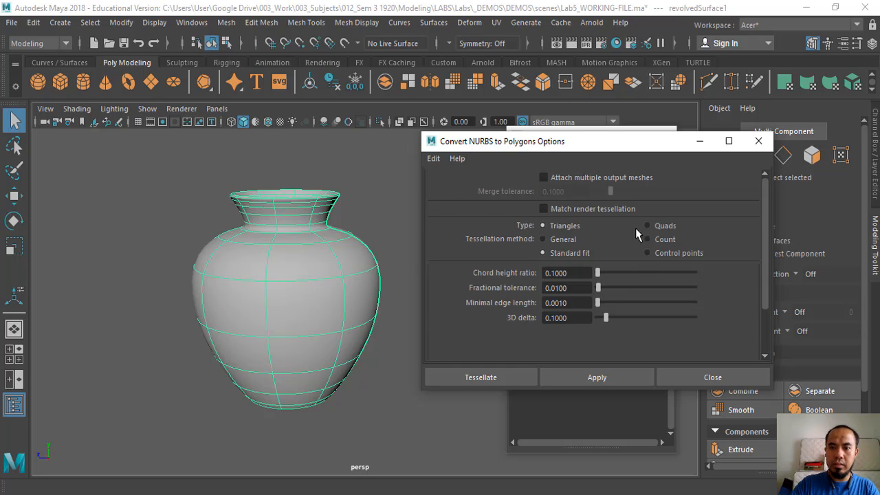
left_click(663, 253)
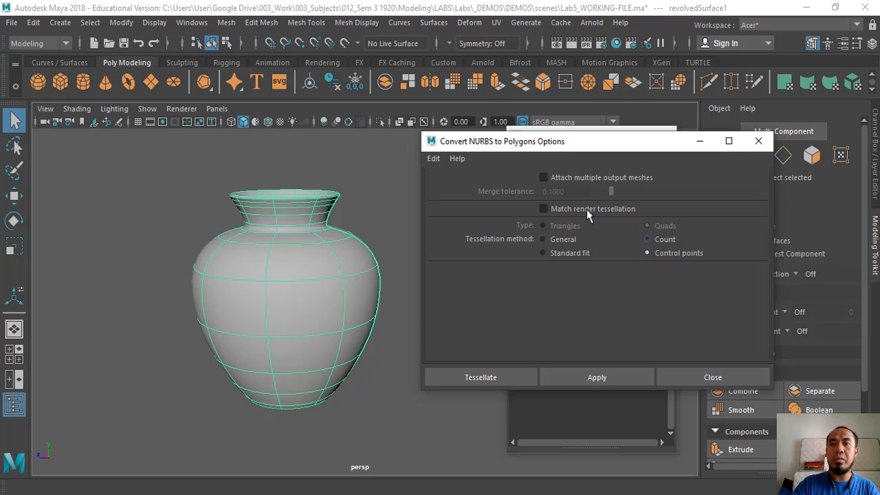
Step: Convert the revolved vase to a polygon mesh with the Control points tessellation method and close the conversion options
left_click(434, 23)
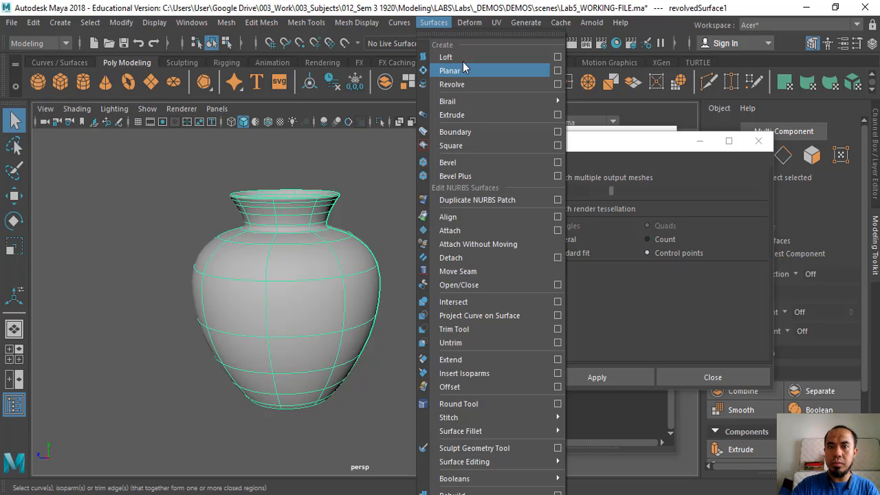
left_click(439, 25)
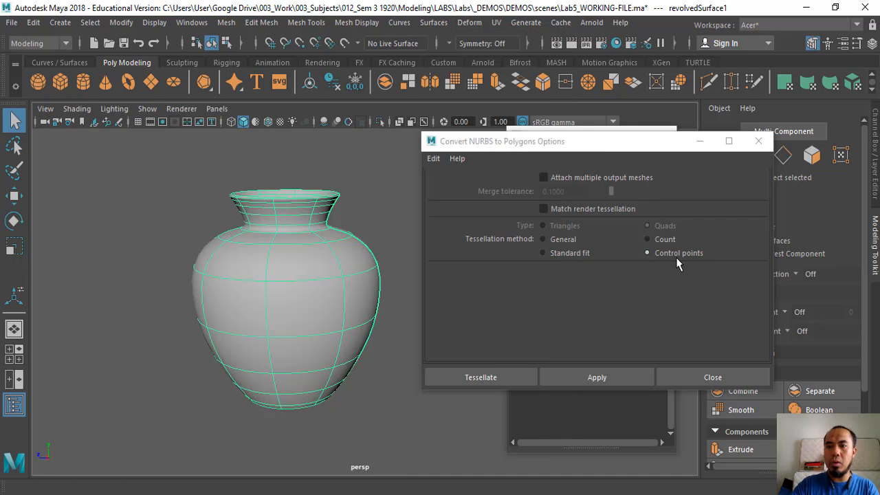
left_click(613, 372)
left_click(718, 377)
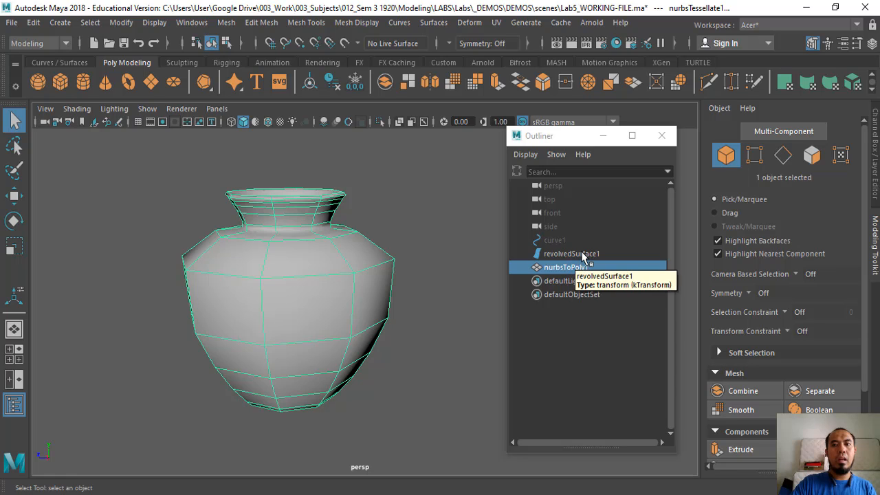
Step: Display the scene in wireframe and hide the original revolvedSurface1 so only the polygon vase is left in view
left_click(582, 255)
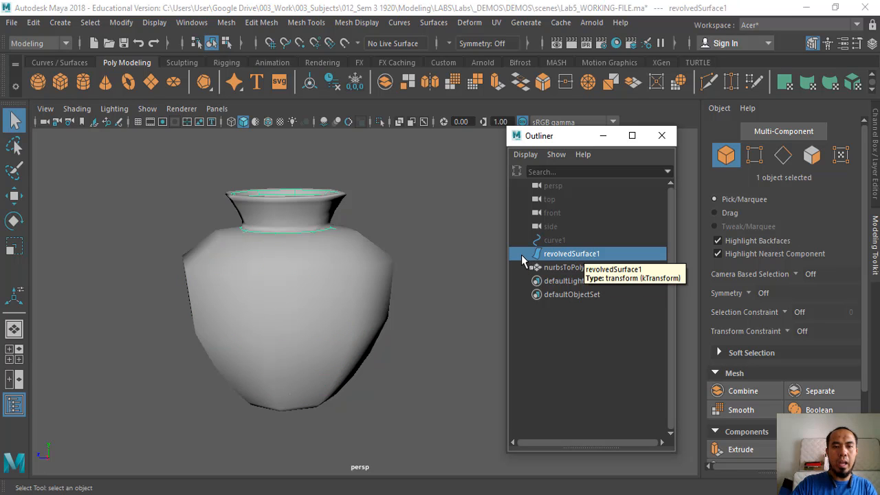
left_click(412, 258, "alt")
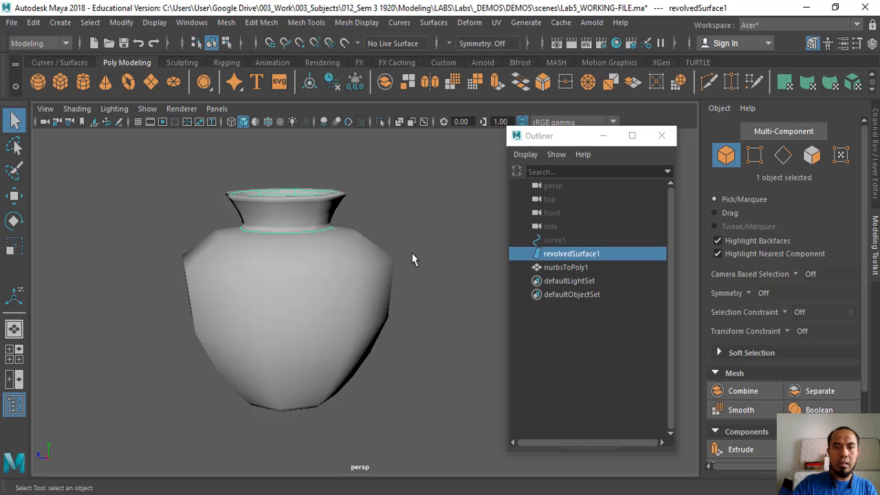
key("4")
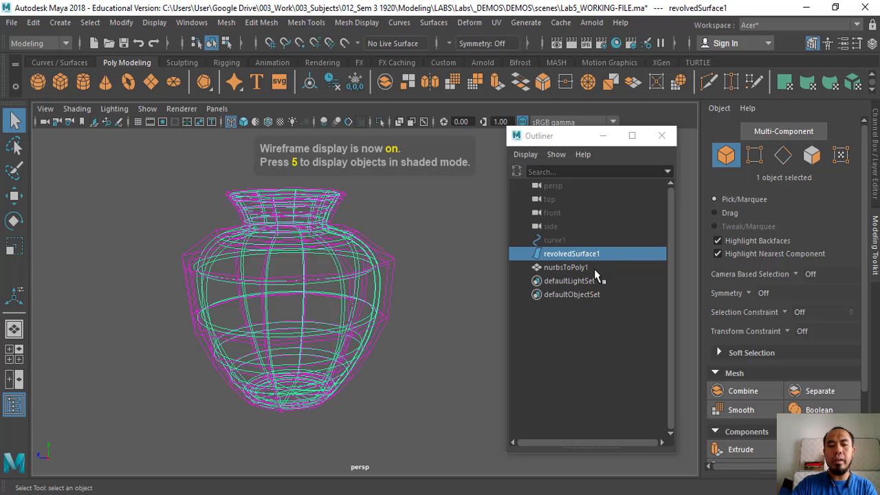
key("h")
left_click(427, 239)
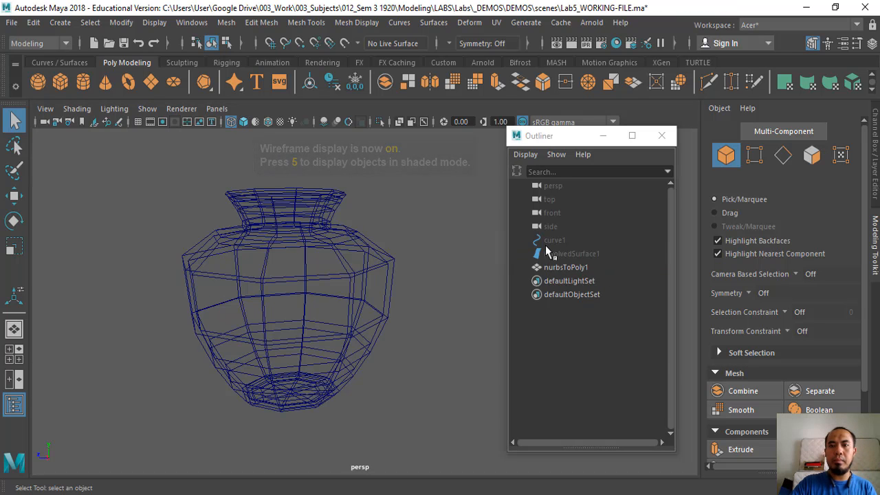
Step: Select nurbsToPoly1 in shaded display and toggle its smooth mesh preview on and back off
left_click(557, 266)
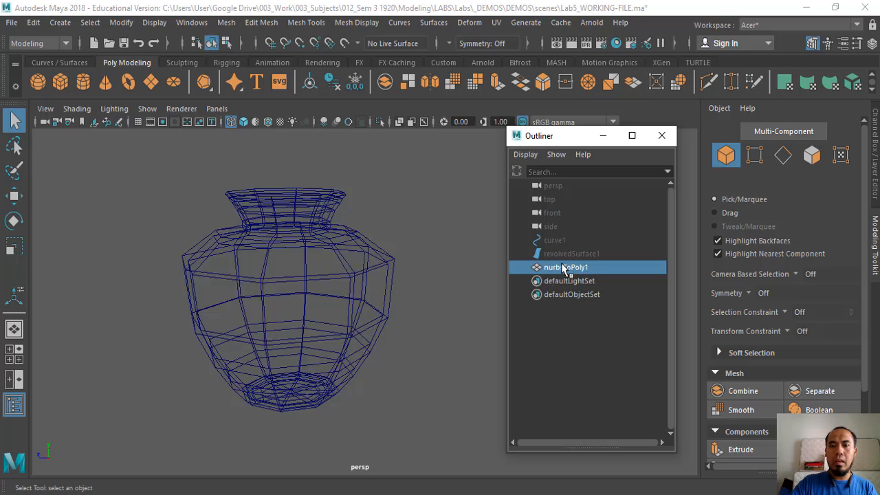
left_click(393, 291)
key("5")
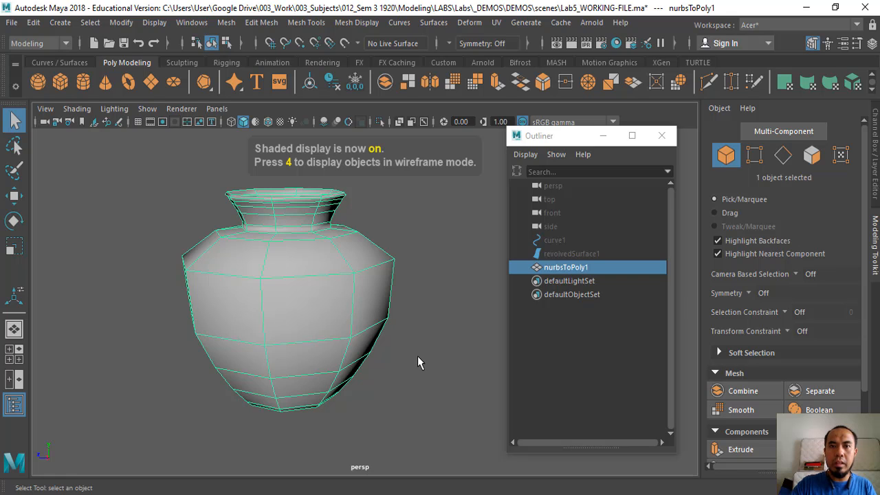
key("3")
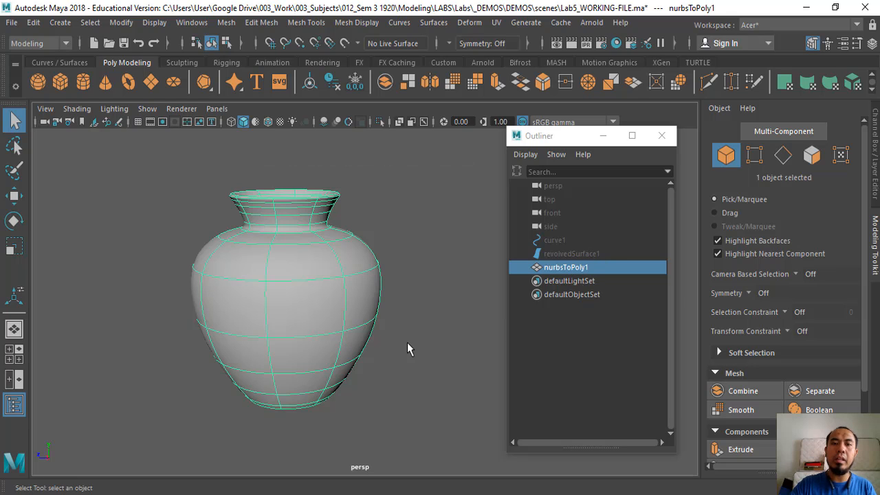
key("1")
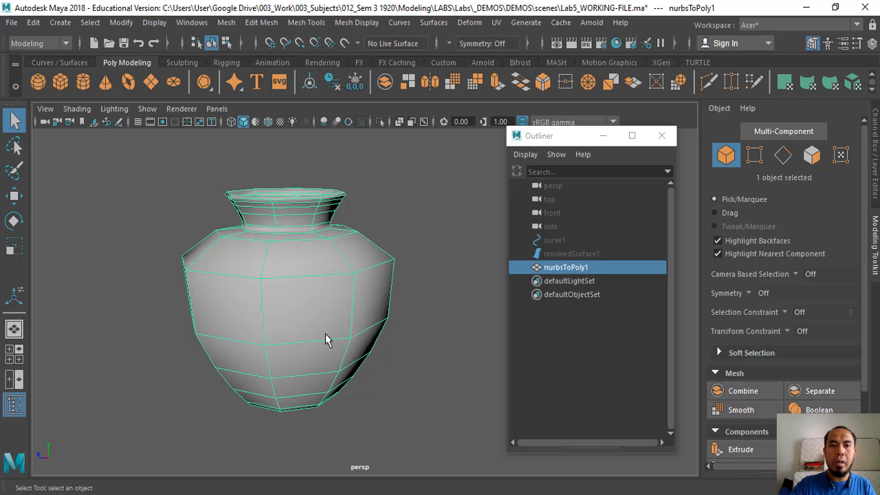
Step: Examine the polygon faces on the underside of the vase up close, and switch to Lab-05.pdf in Adobe Acrobat
left_click_drag(325, 333, 325, 275, "alt")
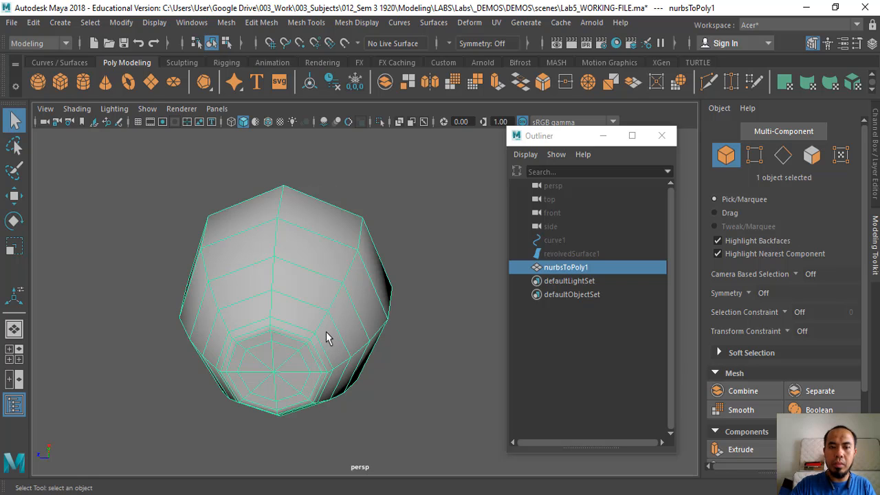
left_click_drag(309, 325, 337, 281, "alt")
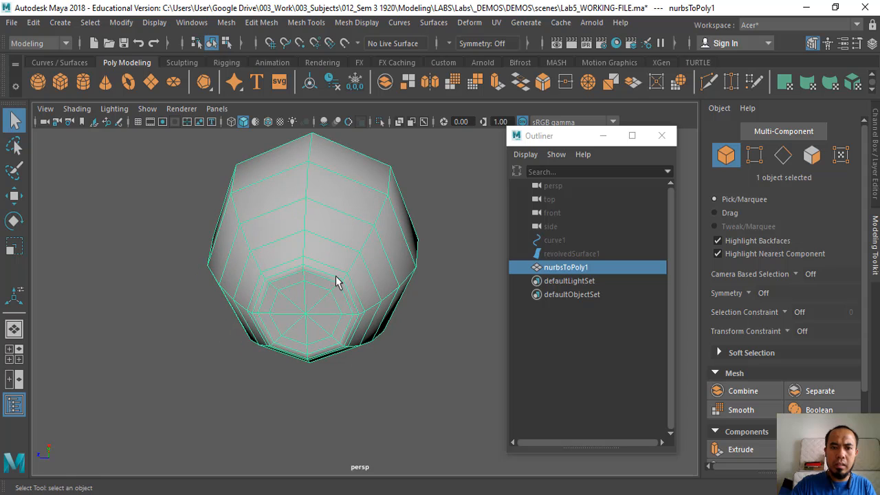
right_click_drag(359, 214, 291, 379, "alt")
middle_click_drag(281, 365, 308, 359, "alt")
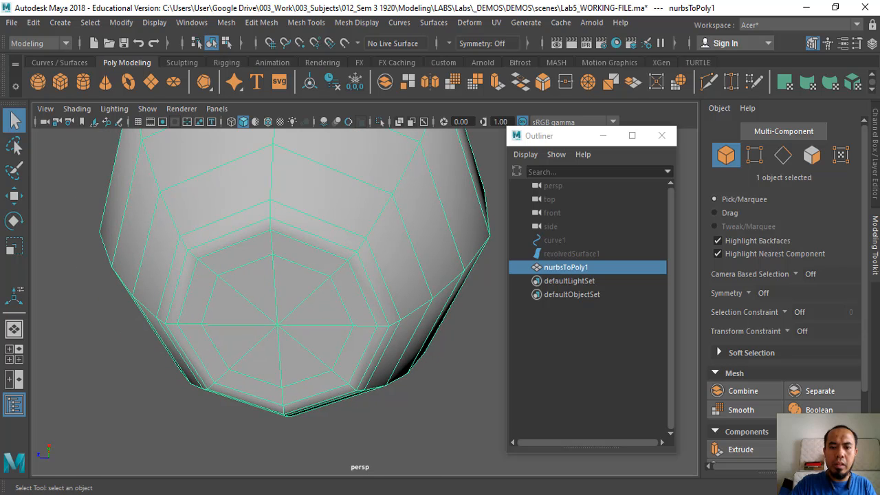
key("alt+Tab")
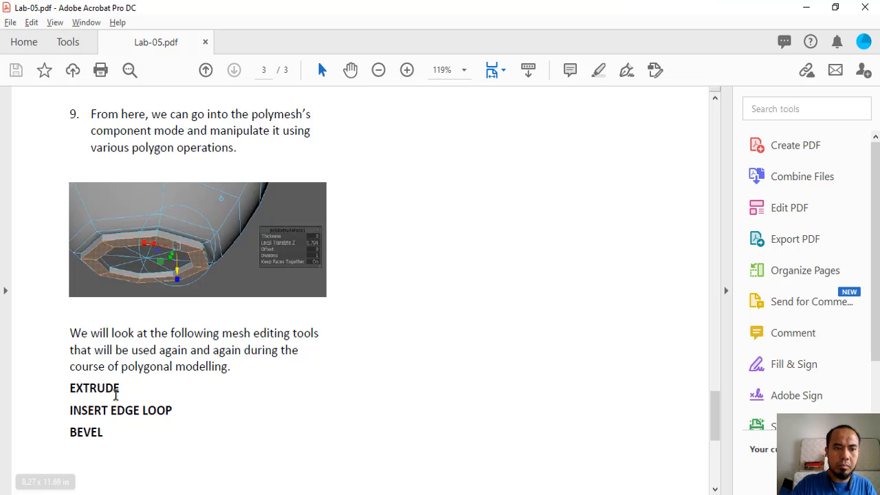